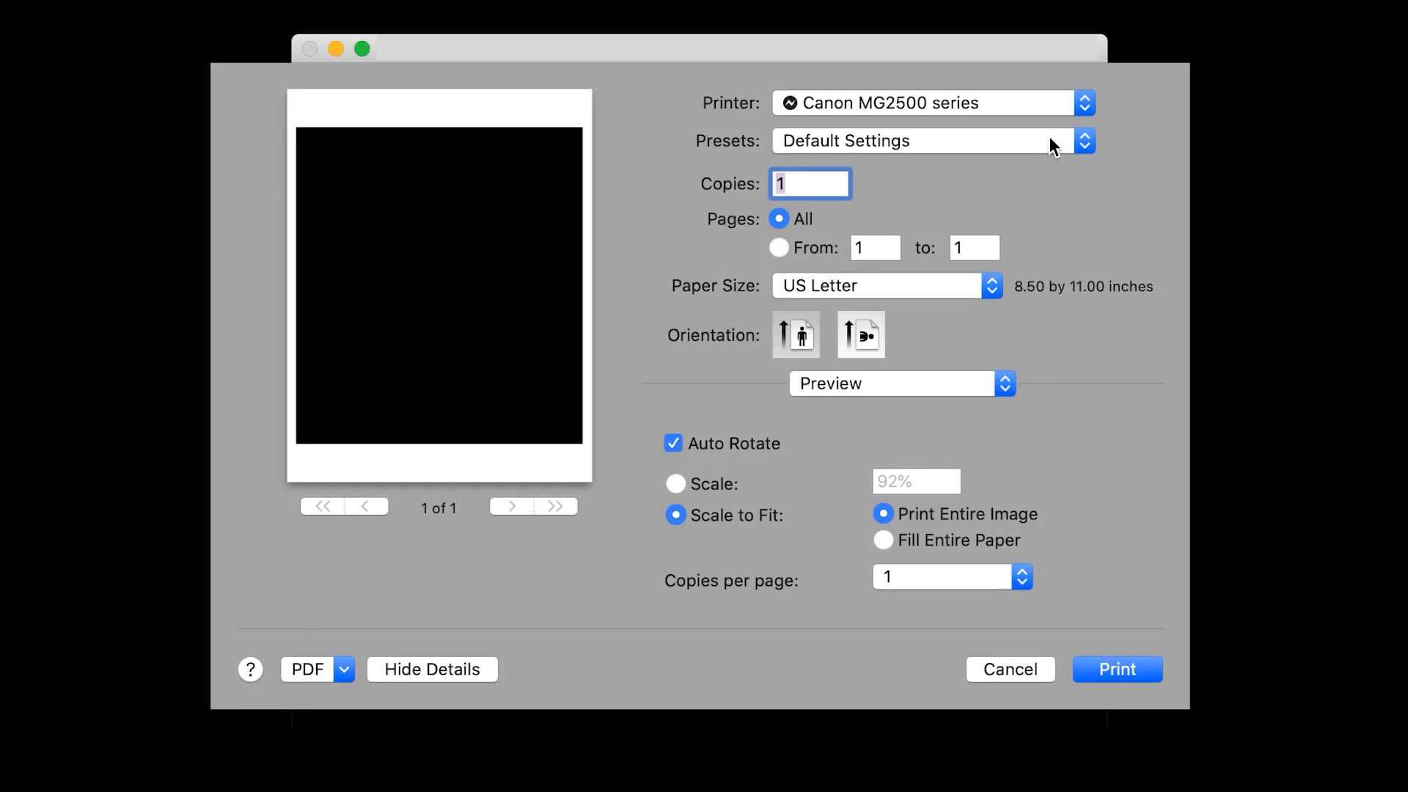
Check the installed printers and select the Canon TS8100 series printer.
{"action": "left_click", "coordinate": [1084, 103]}
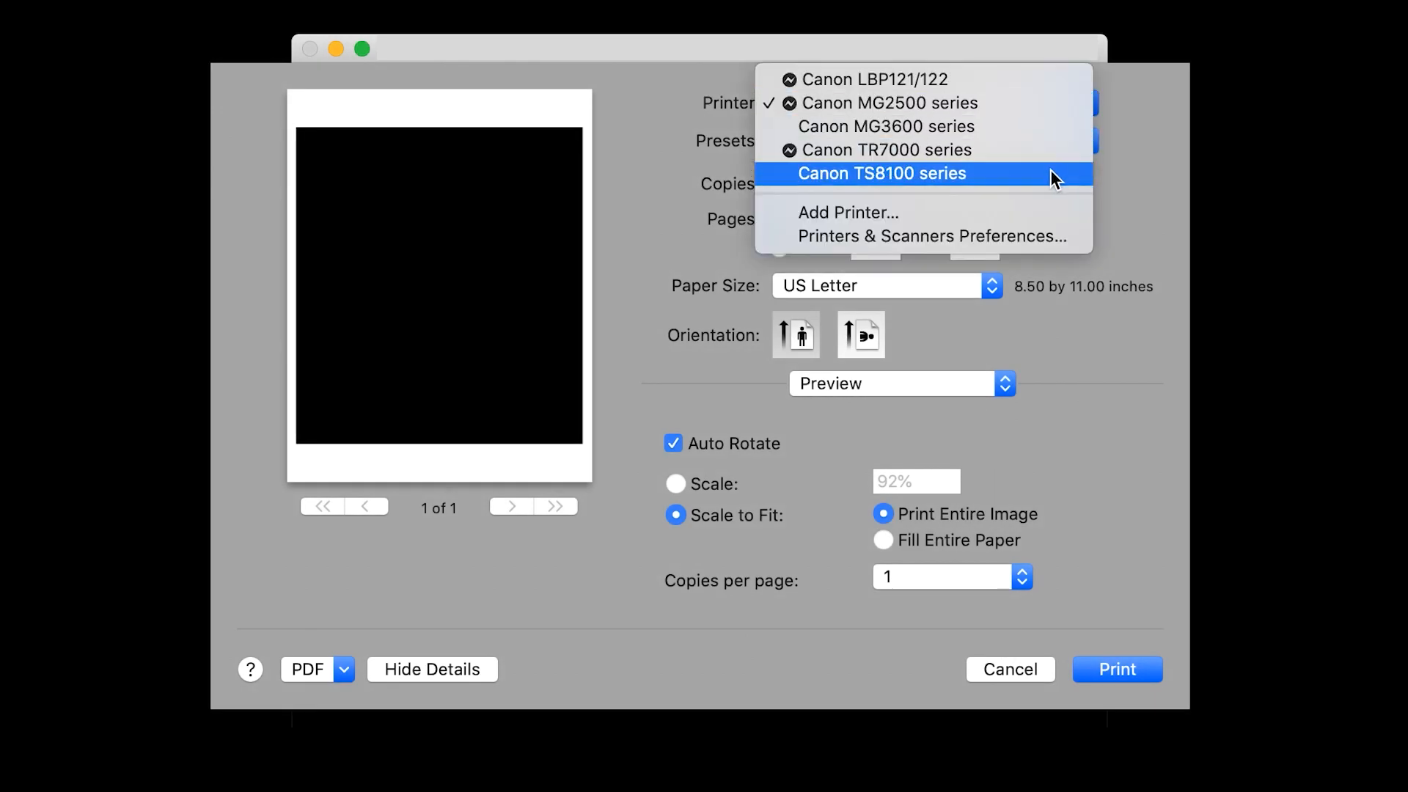
{"action": "left_click", "coordinate": [1049, 171]}
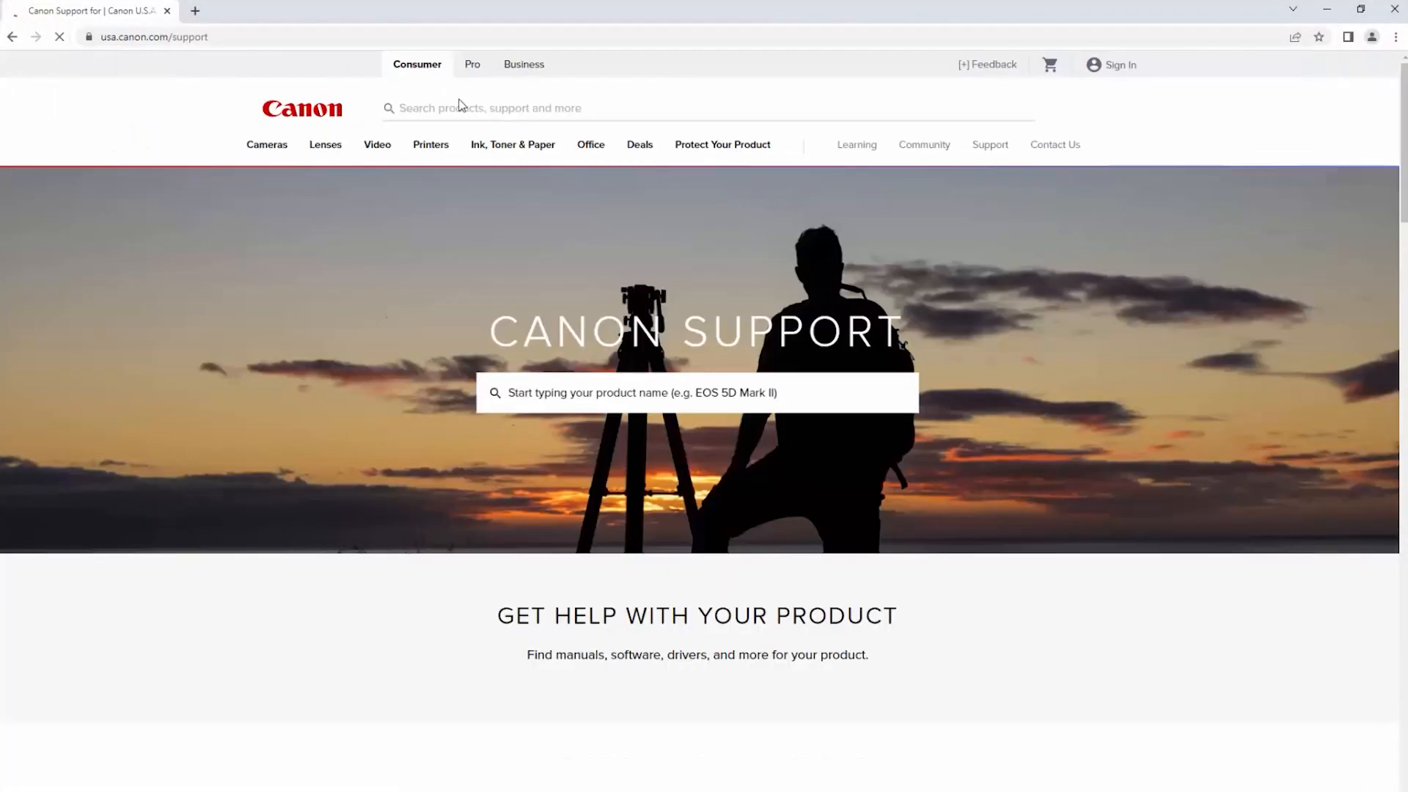
Find PIXMA MG3620 and start downloading the recommended MG3600 series Full Driver & Software Package.
{"action": "left_click", "coordinate": [685, 399]}
{"action": "type", "text": "MG36"}
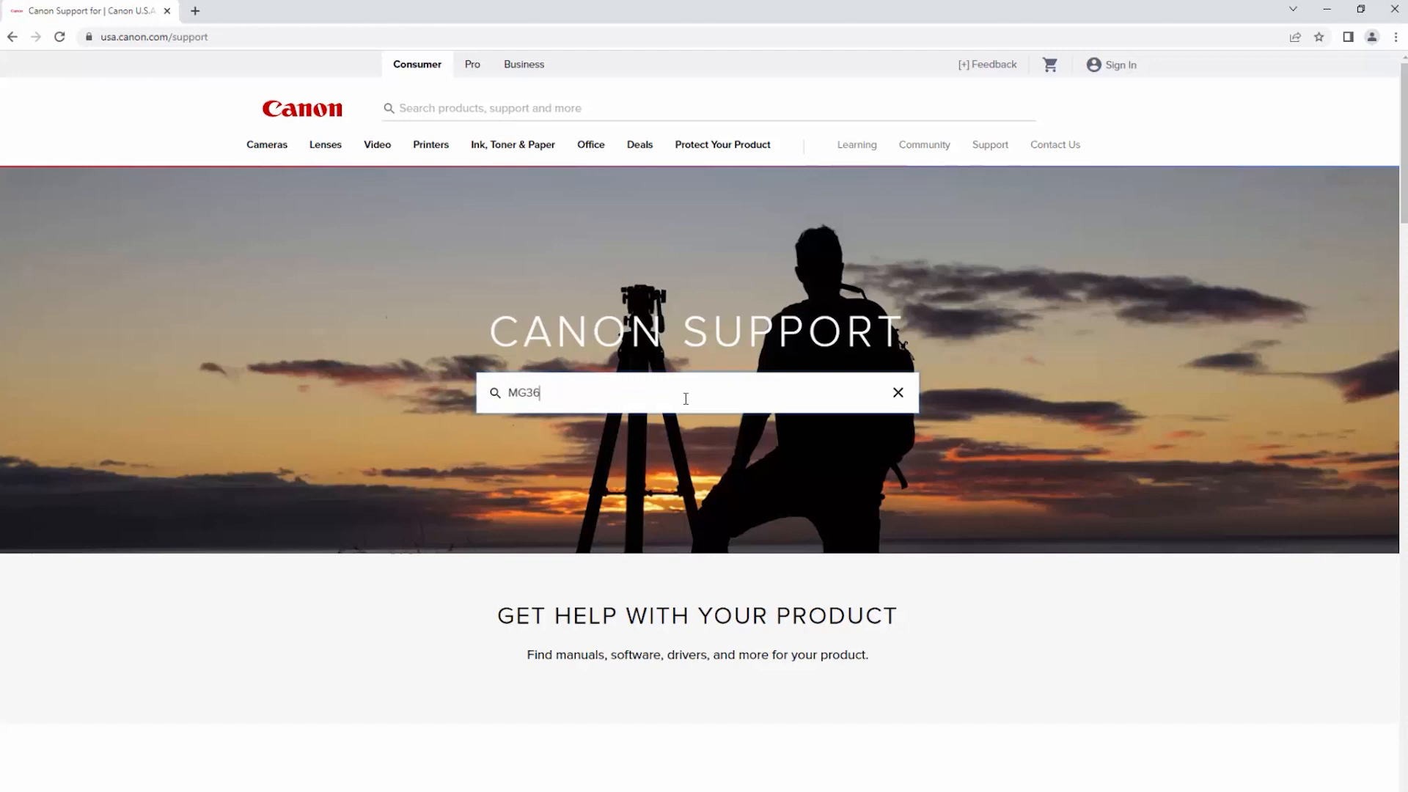
{"action": "type", "text": "20"}
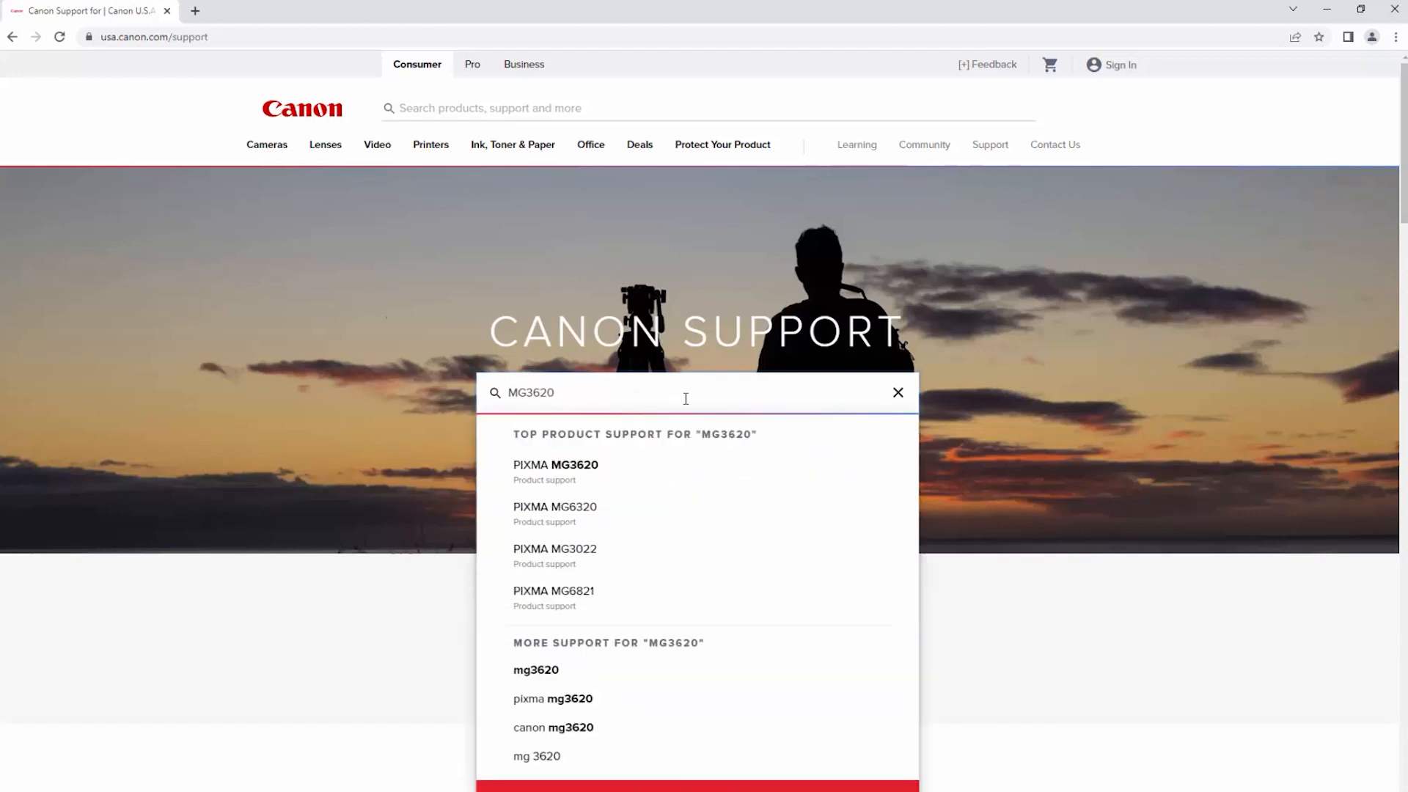
{"action": "left_click", "coordinate": [706, 470]}
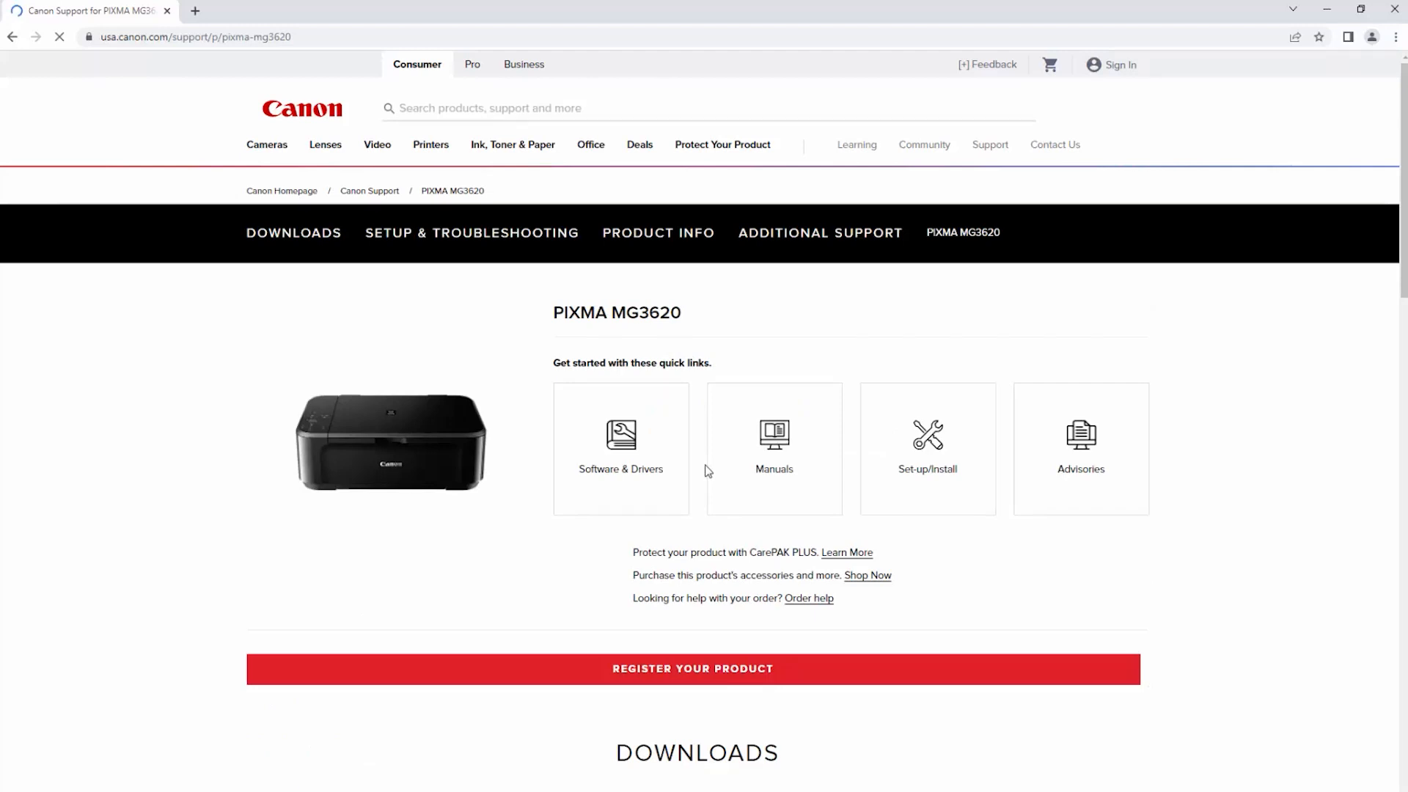
{"action": "left_click", "coordinate": [624, 442]}
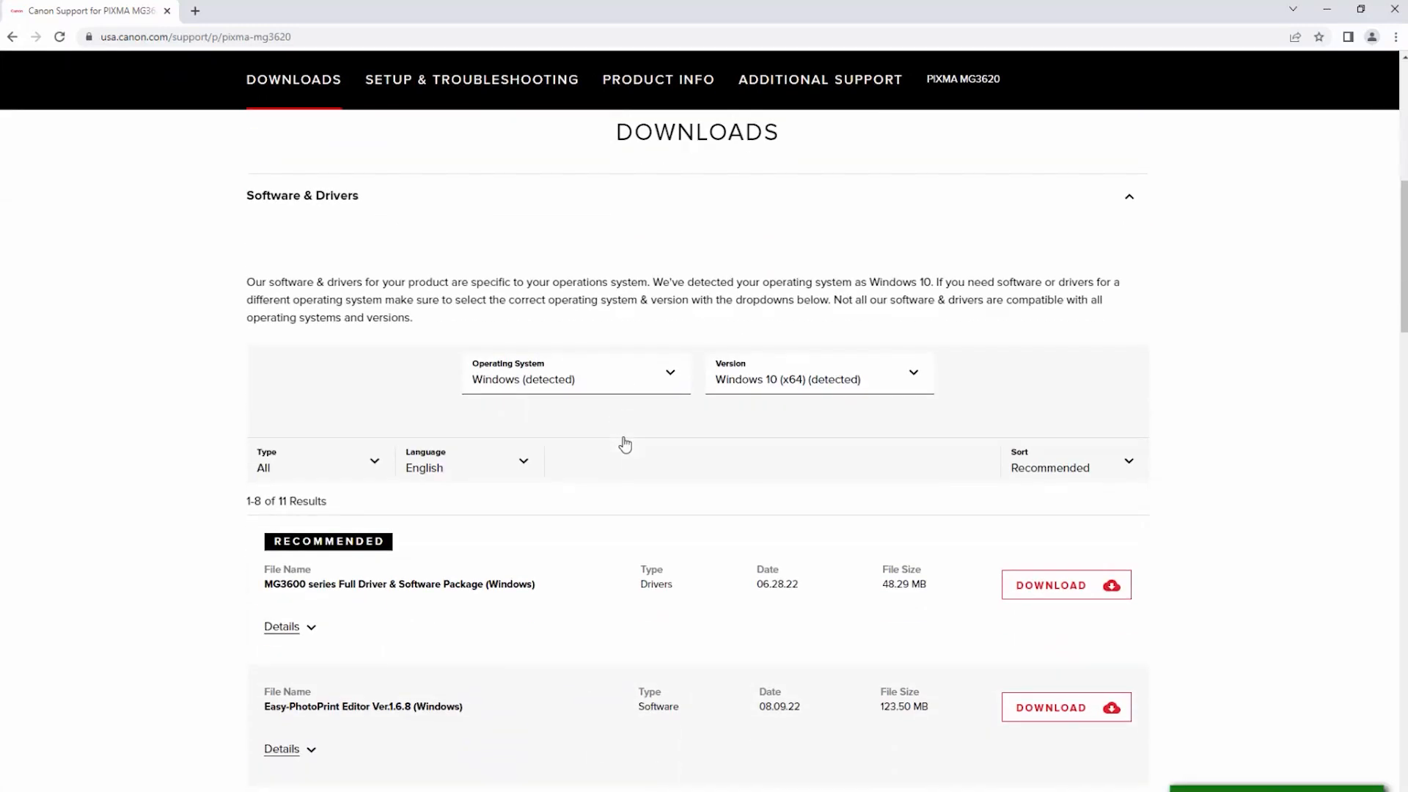
{"action": "left_click", "coordinate": [1067, 589]}
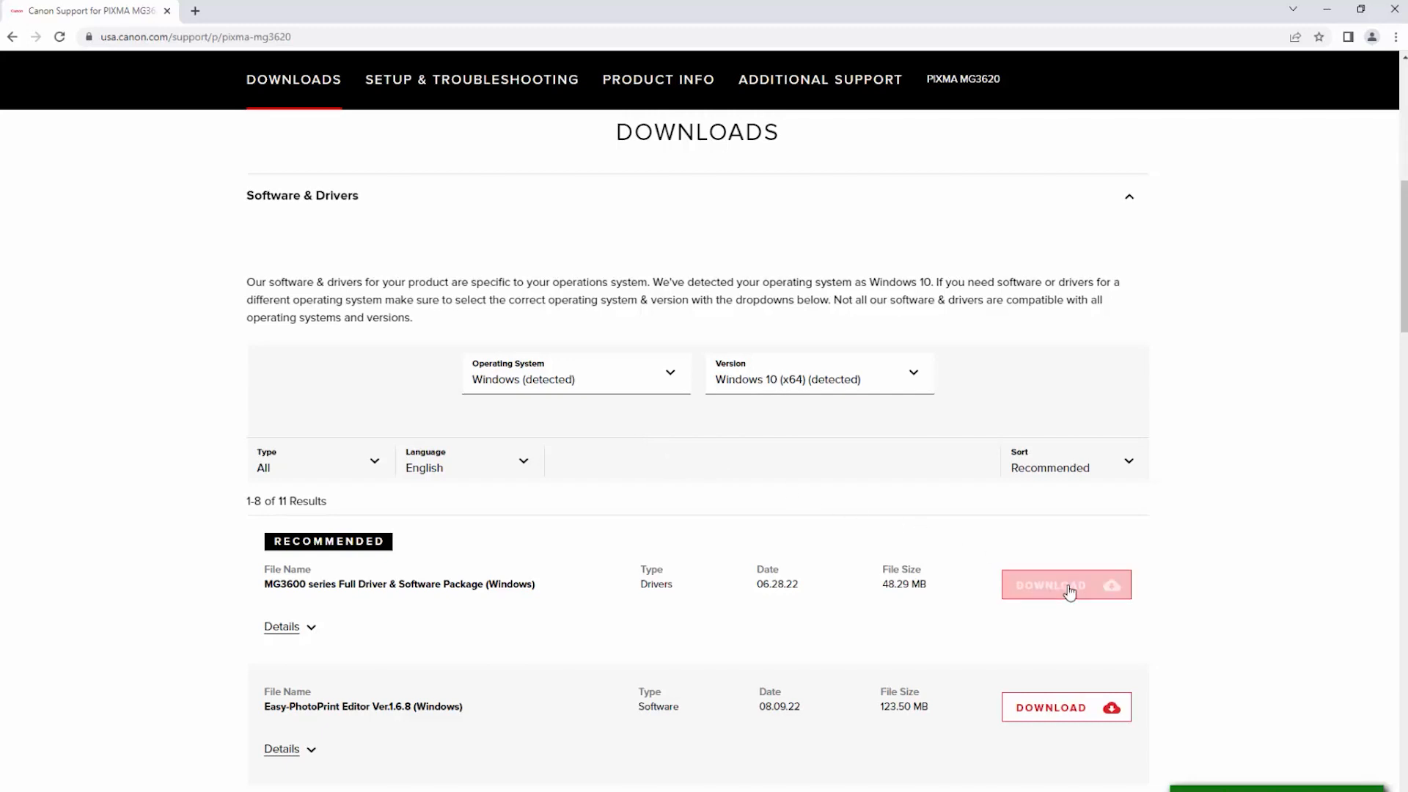